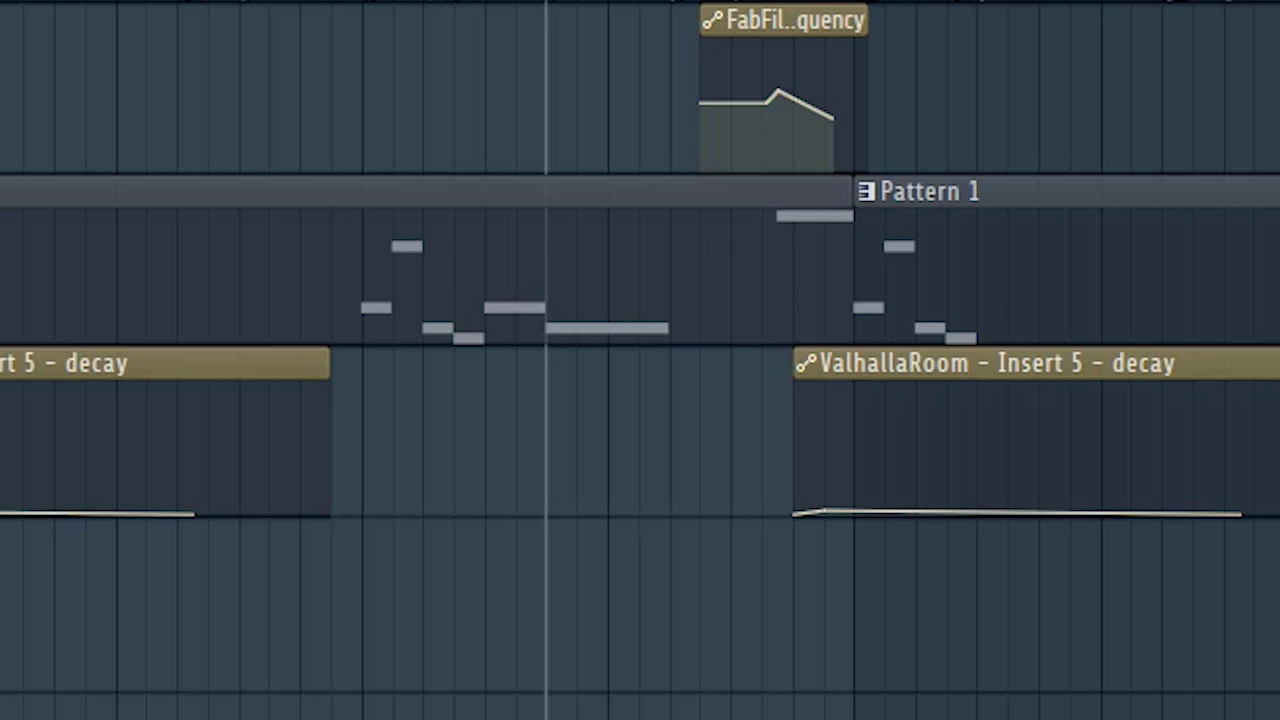
Briefly play the arrangement, then bring up StereoTools on mixer insert 4.
{"action": "key", "text": "space"}
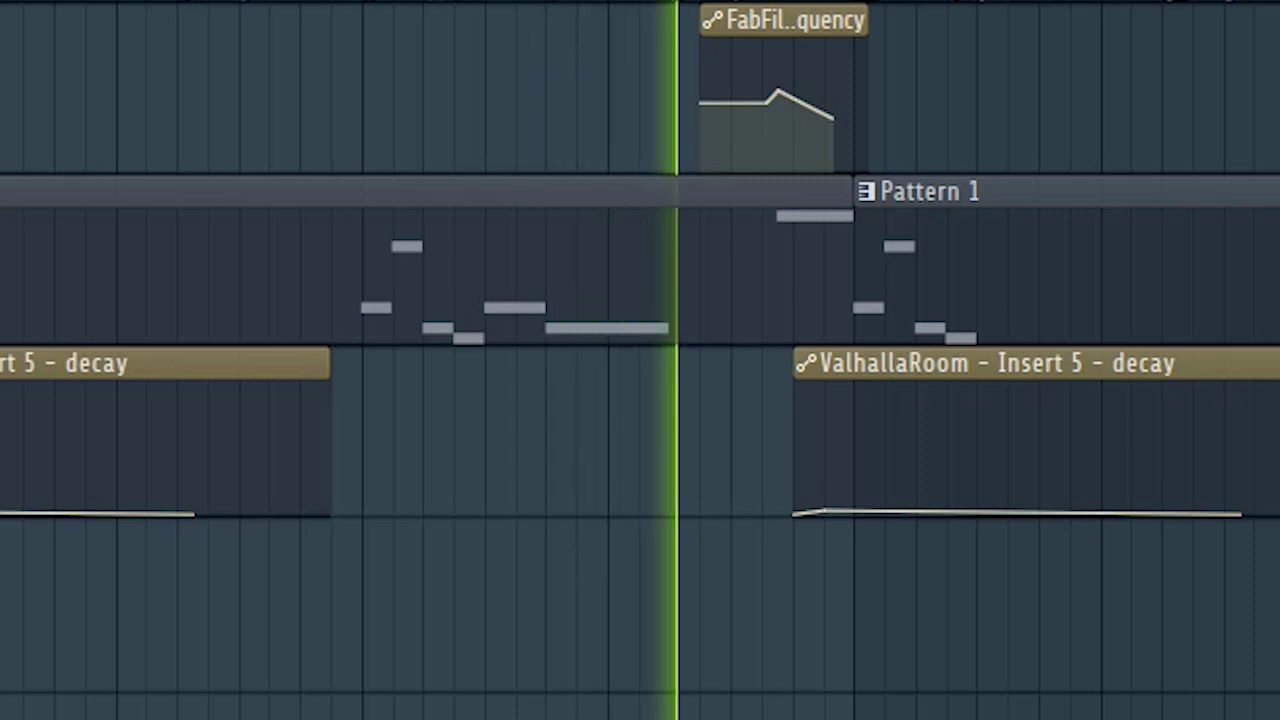
{"action": "key", "text": "space"}
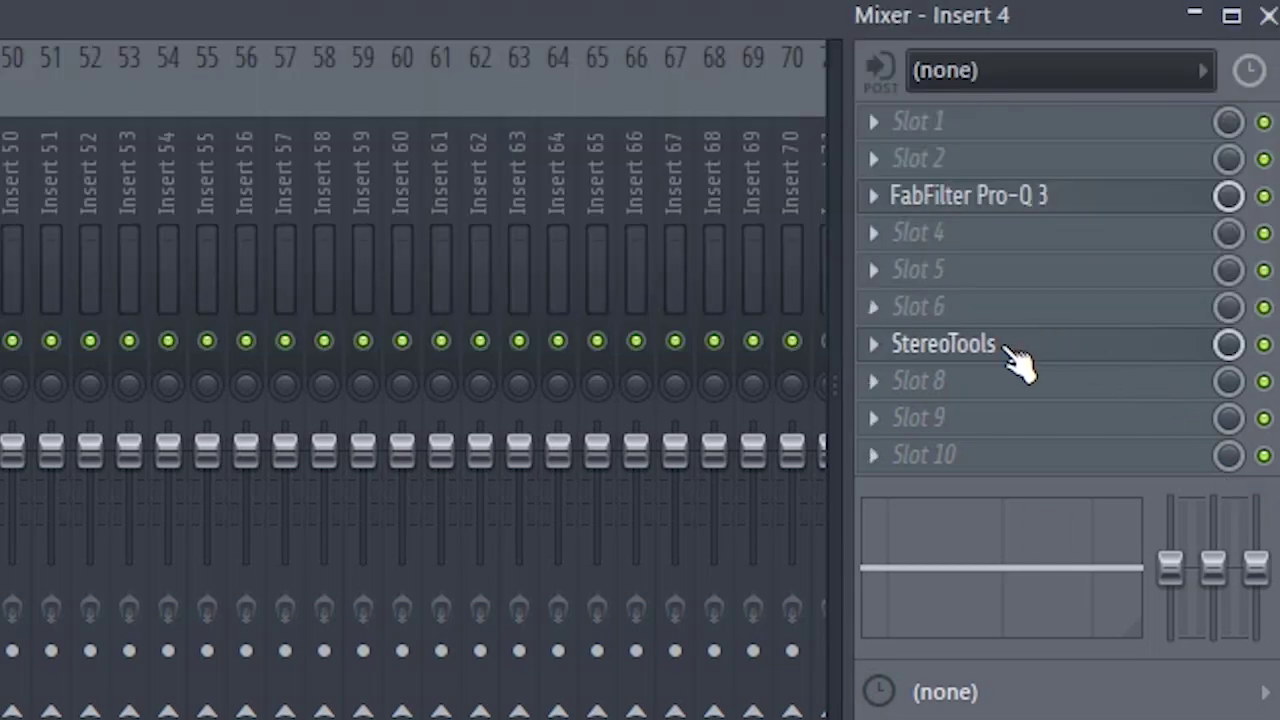
{"action": "left_click", "coordinate": [1005, 348]}
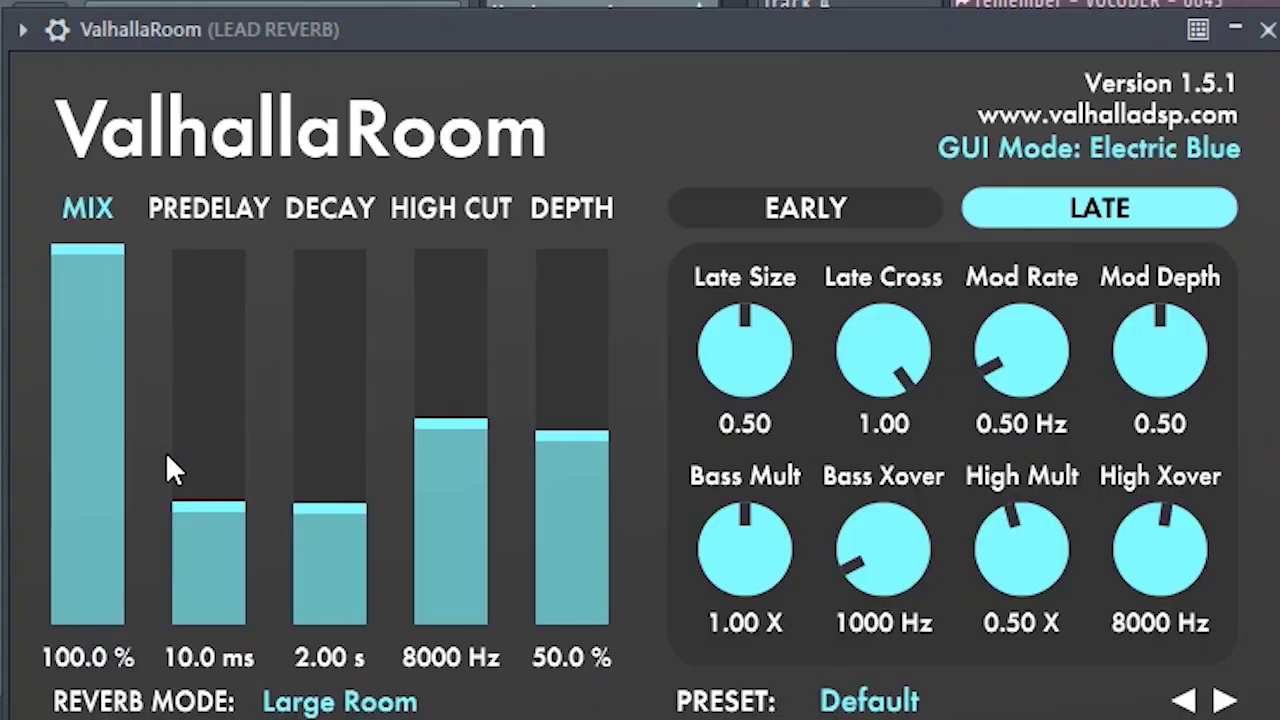
Drag the Lead Reverb's ValhallaRoom mix down from 100% to about 32.7%.
{"action": "left_click_drag", "start_coordinate": [88, 290], "coordinate": [85, 503]}
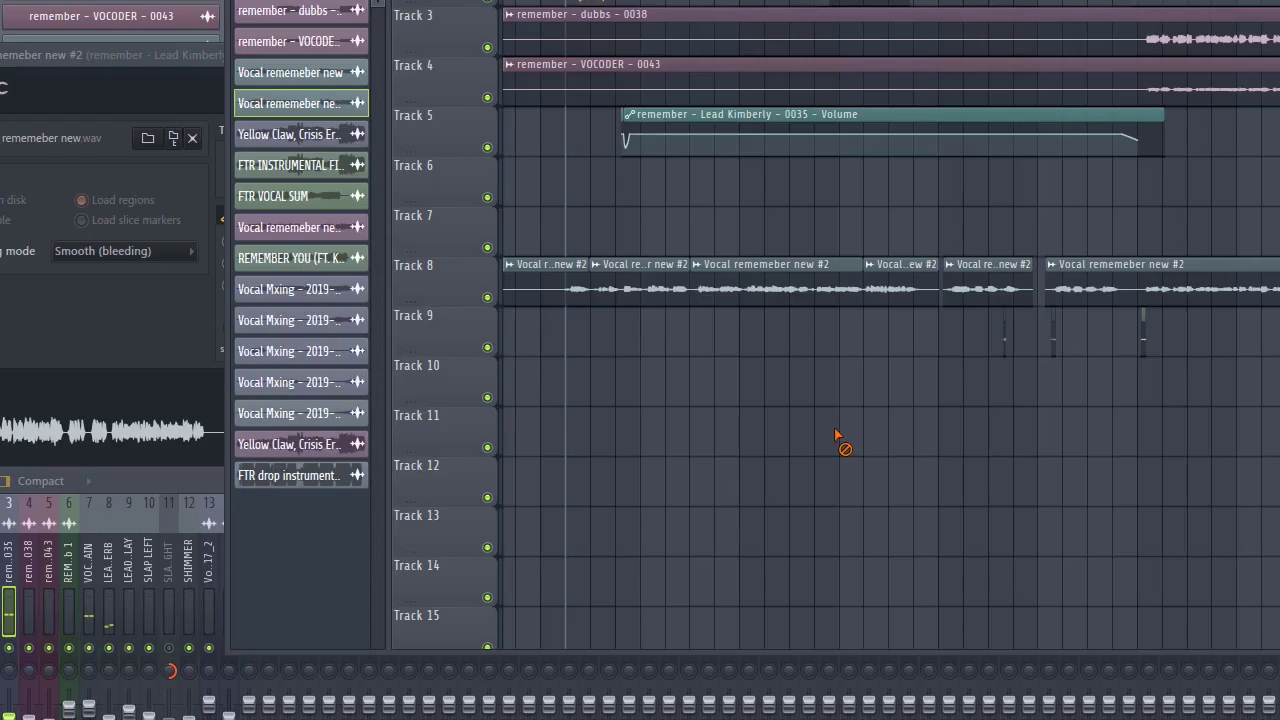
Play the vocal section, stop, flip between Mixer and Playlist, and restart playback.
{"action": "key", "text": "space"}
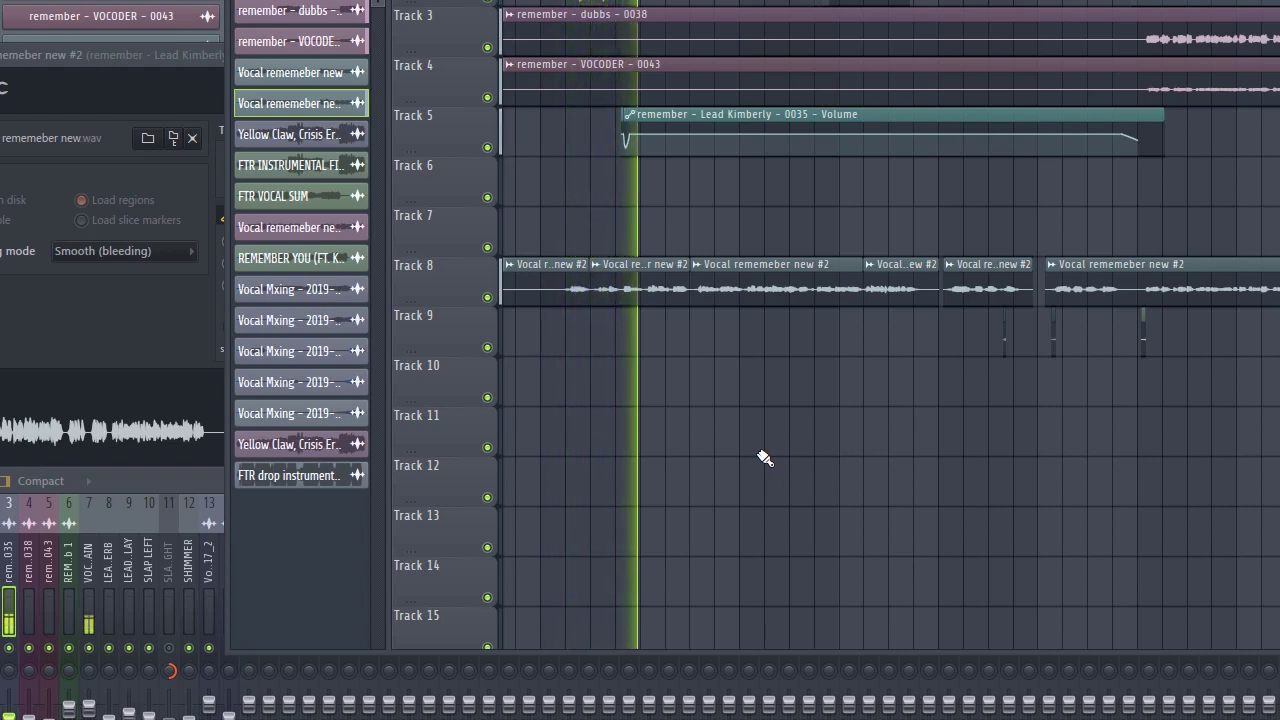
{"action": "key", "text": "space"}
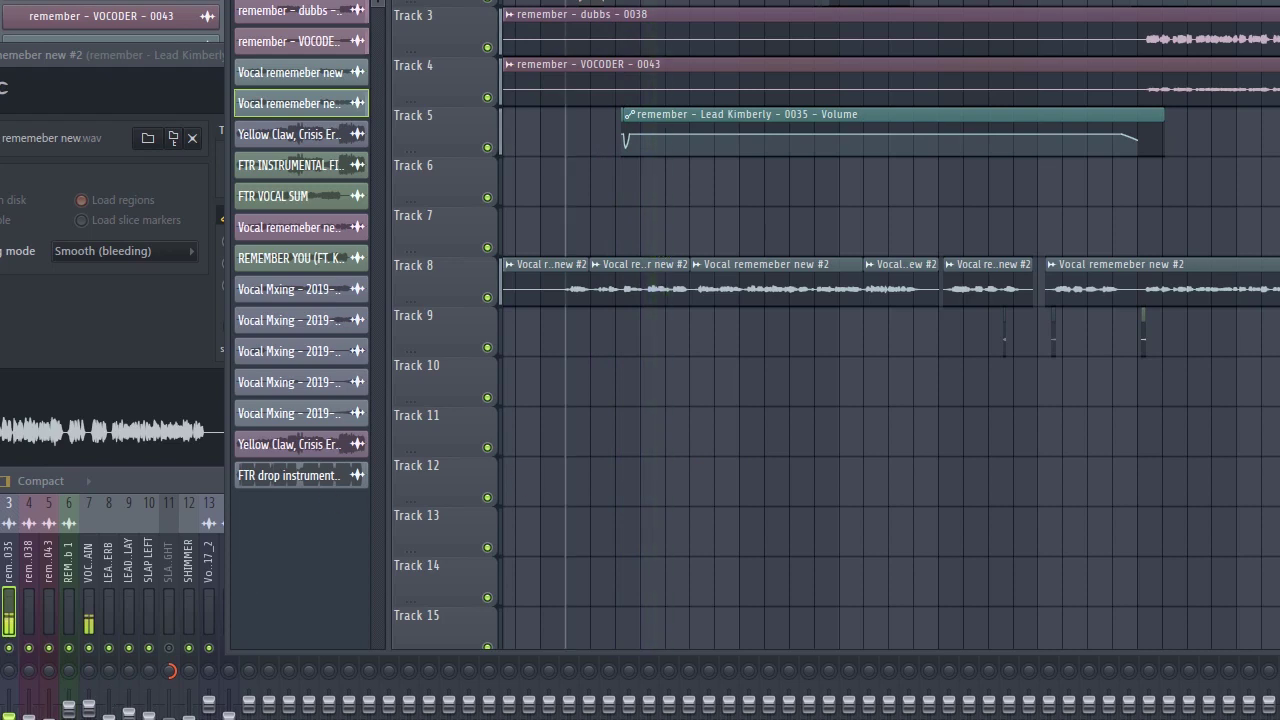
{"action": "left_click", "coordinate": [214, 607]}
{"action": "left_click", "coordinate": [797, 403]}
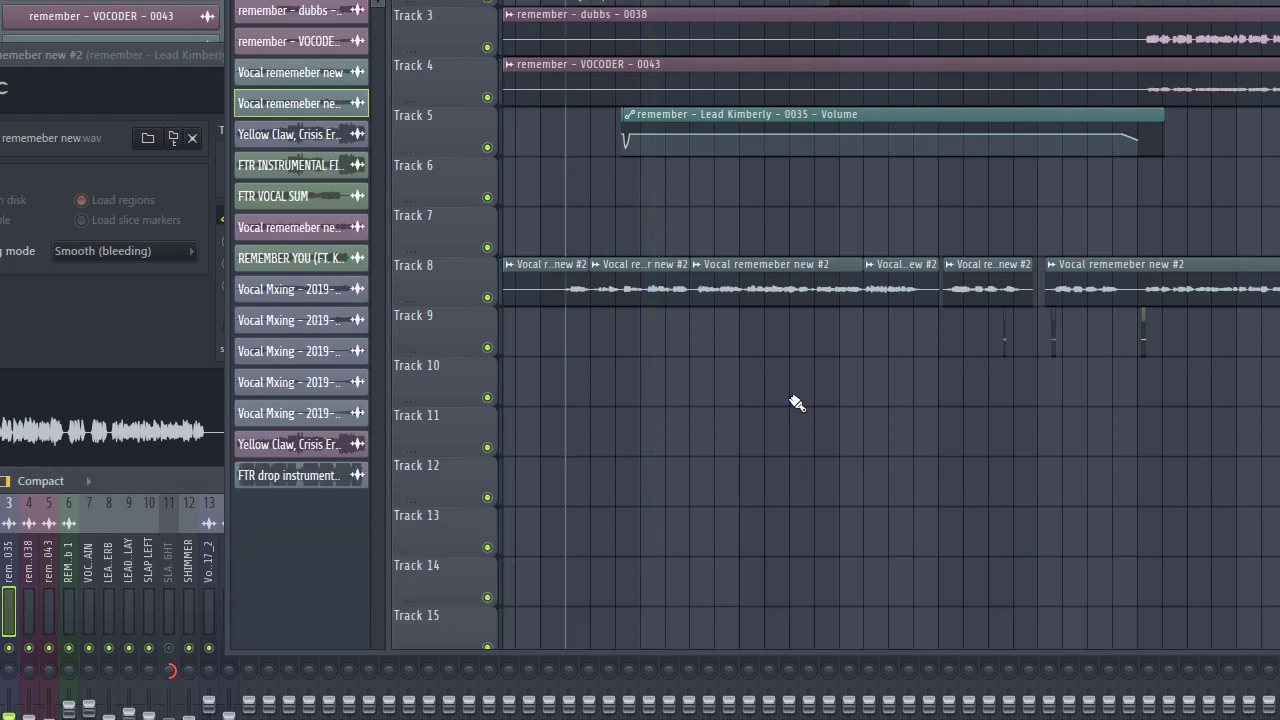
{"action": "key", "text": "space"}
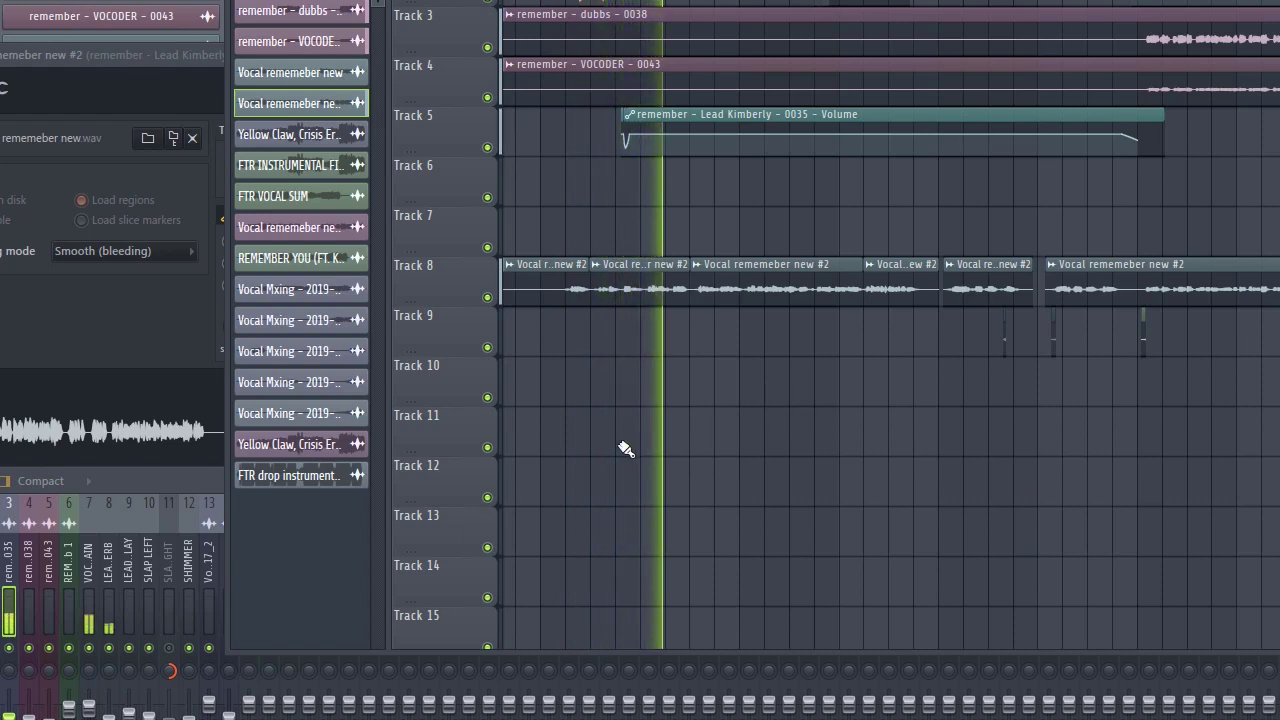
Lengthen the ValhallaRoom decay to about 5.4 s and play back to hear it.
{"action": "key", "text": "space"}
{"action": "left_click", "coordinate": [96, 313]}
{"action": "left_click_drag", "start_coordinate": [96, 313], "coordinate": [116, 309]}
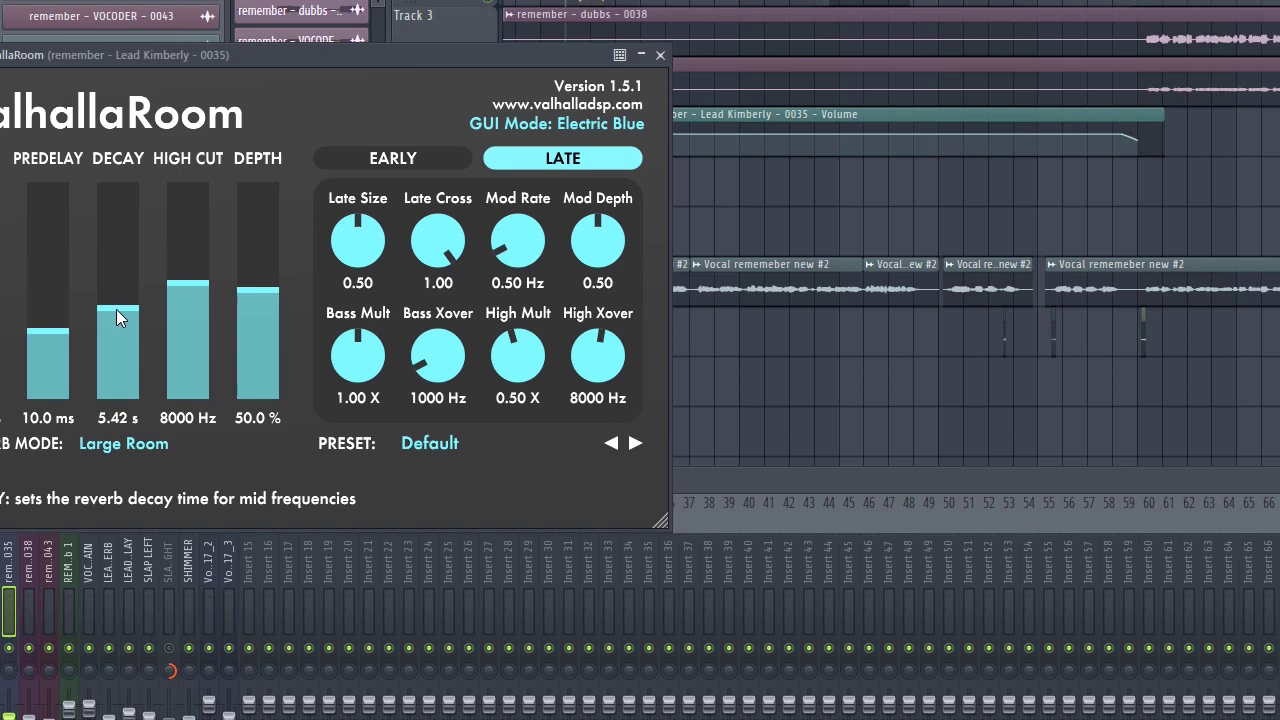
{"action": "left_click", "coordinate": [891, 363]}
{"action": "key", "text": "space"}
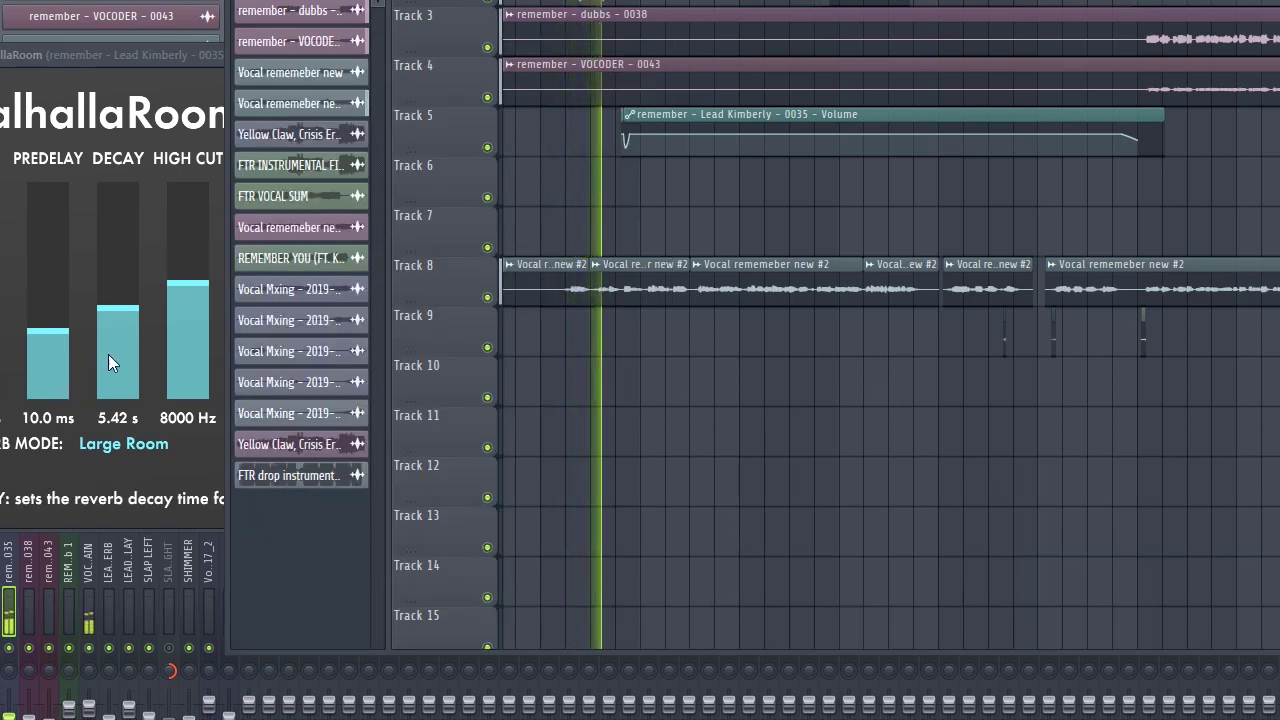
Set ValhallaRoom decay to 1.99 s, depth to 28.1% and high cut to 9990 Hz.
{"action": "left_click_drag", "start_coordinate": [109, 354], "coordinate": [122, 333]}
{"action": "left_click", "coordinate": [240, 338]}
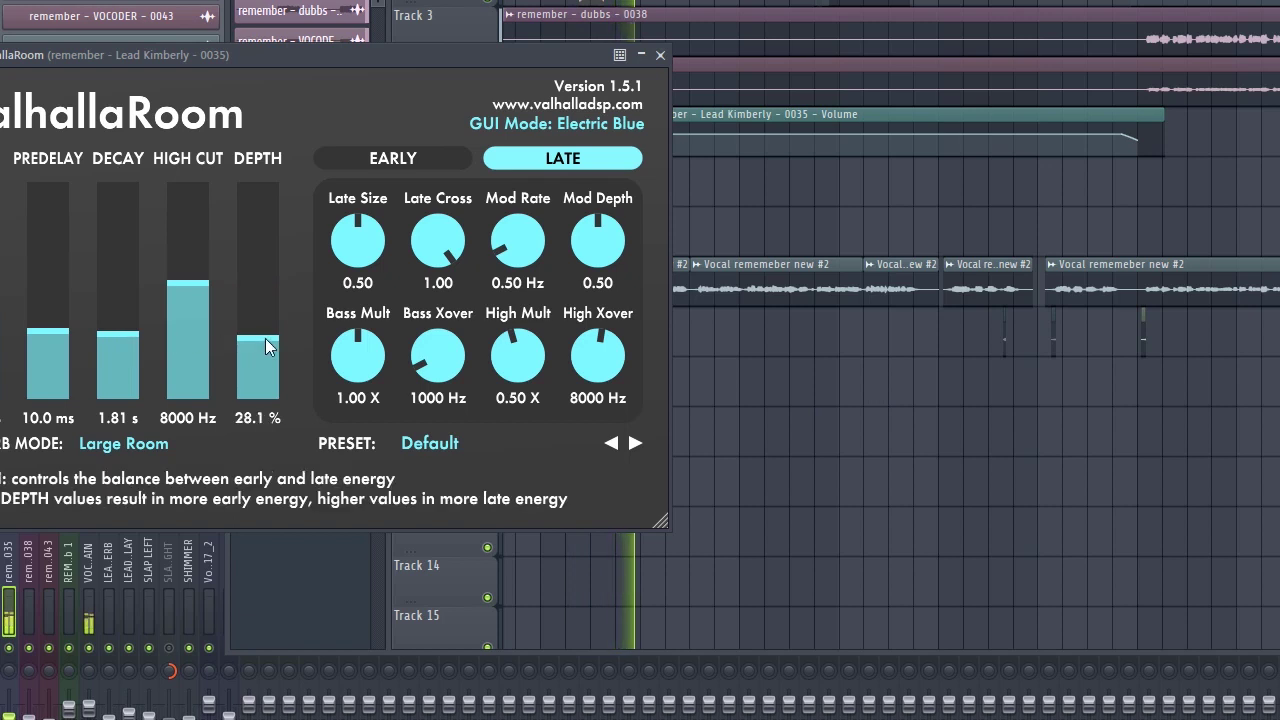
{"action": "left_click", "coordinate": [189, 254]}
{"action": "scroll", "coordinate": [125, 331], "scroll_direction": "up", "scroll_amount": 1}
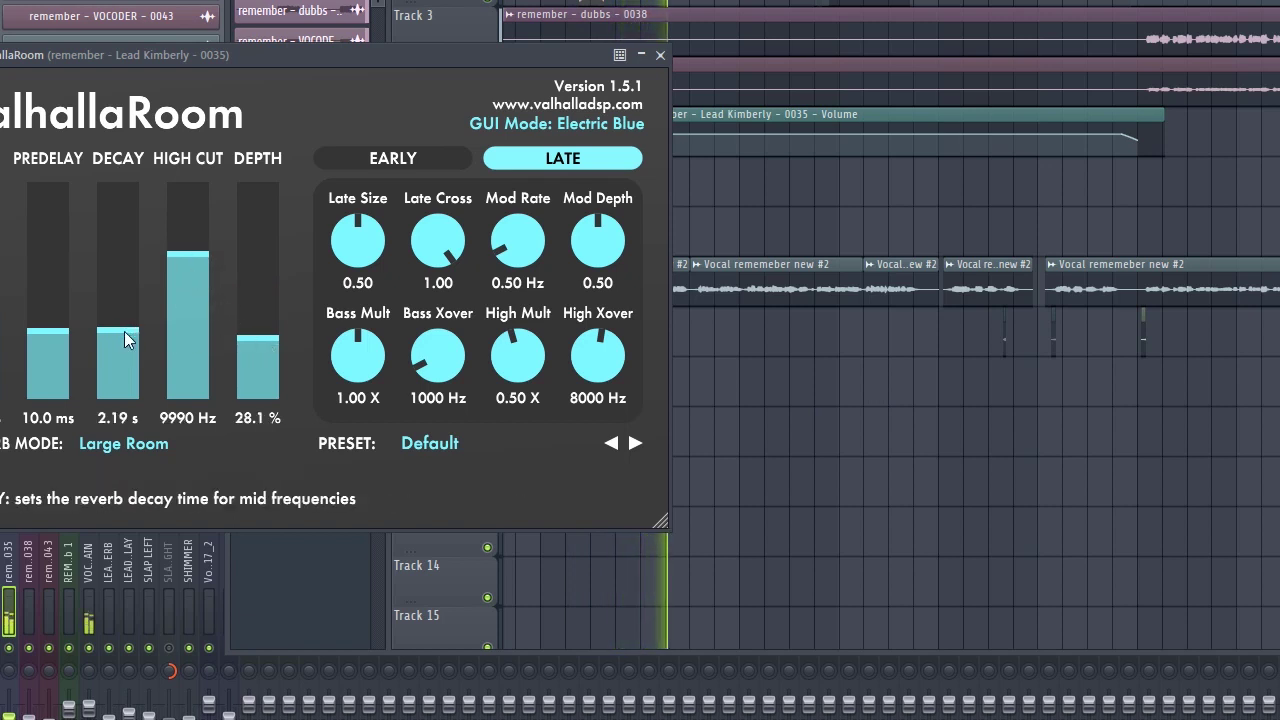
{"action": "scroll", "coordinate": [125, 331], "scroll_direction": "up", "scroll_amount": 1}
{"action": "left_click", "coordinate": [125, 333]}
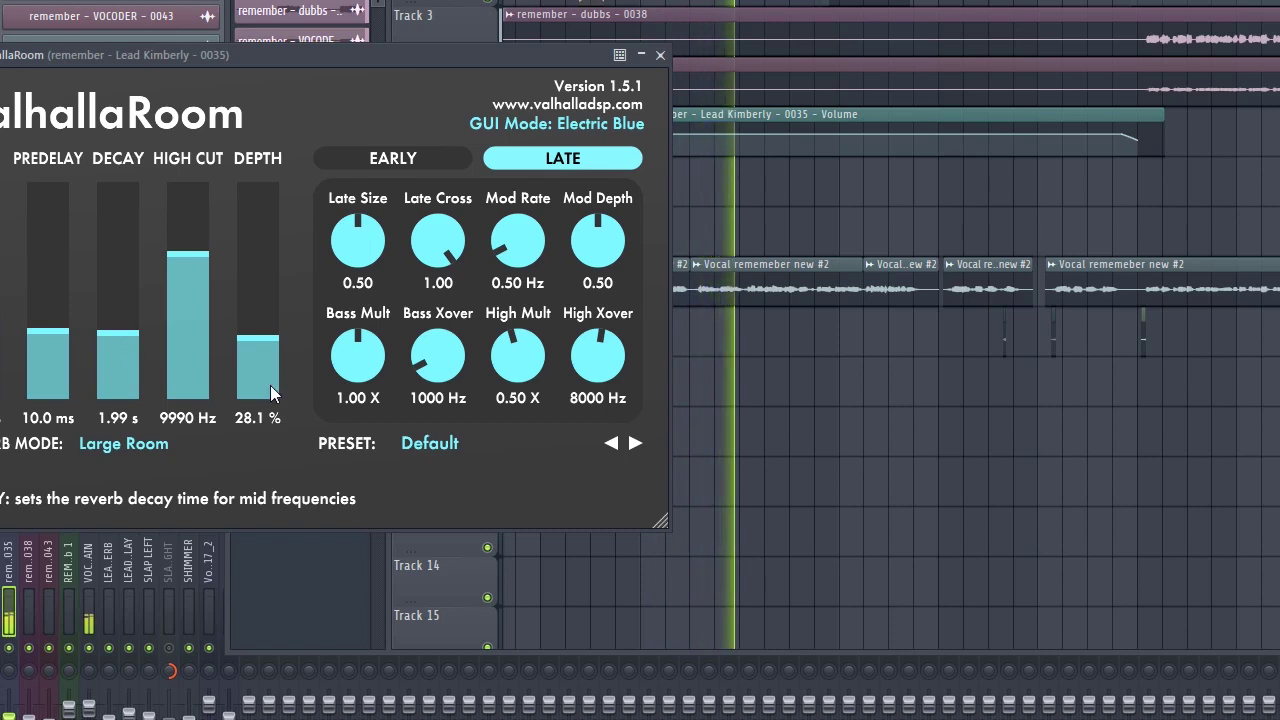
{"action": "left_click", "coordinate": [783, 434]}
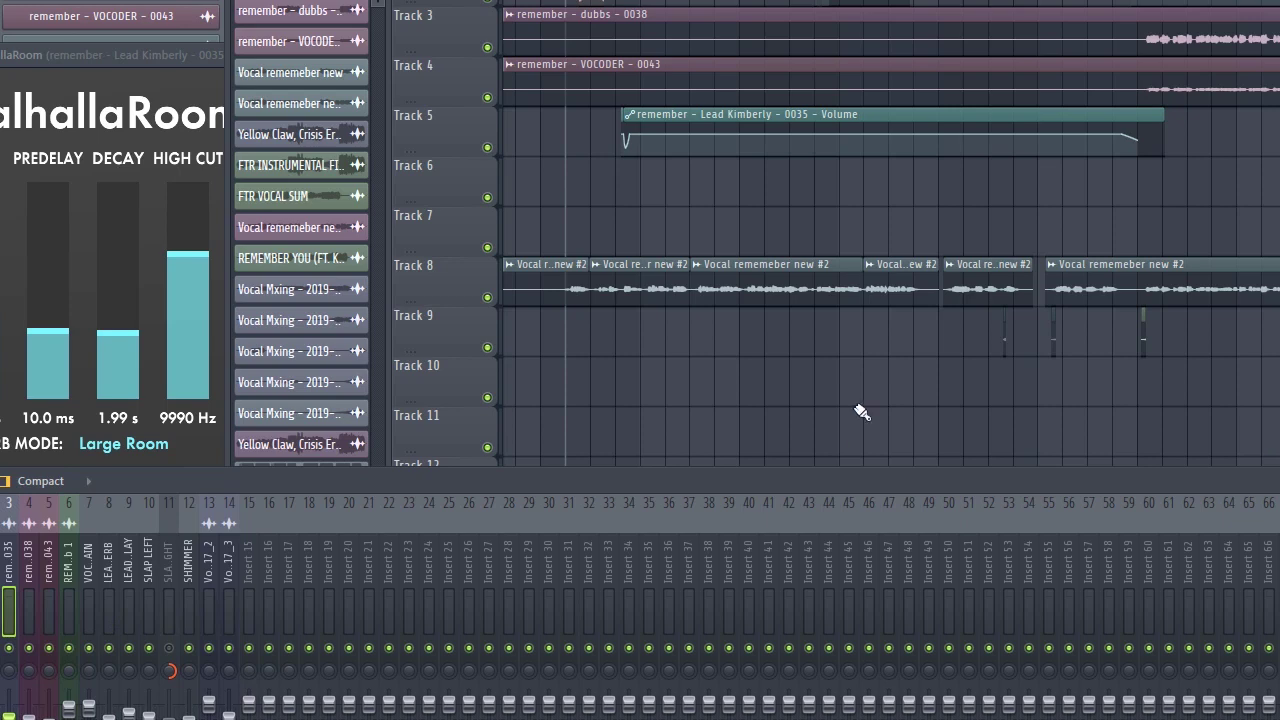
Select the LEA.ERB reverb insert 8 and bring up its FabFilter Pro-Q 3.
{"action": "left_click", "coordinate": [108, 543]}
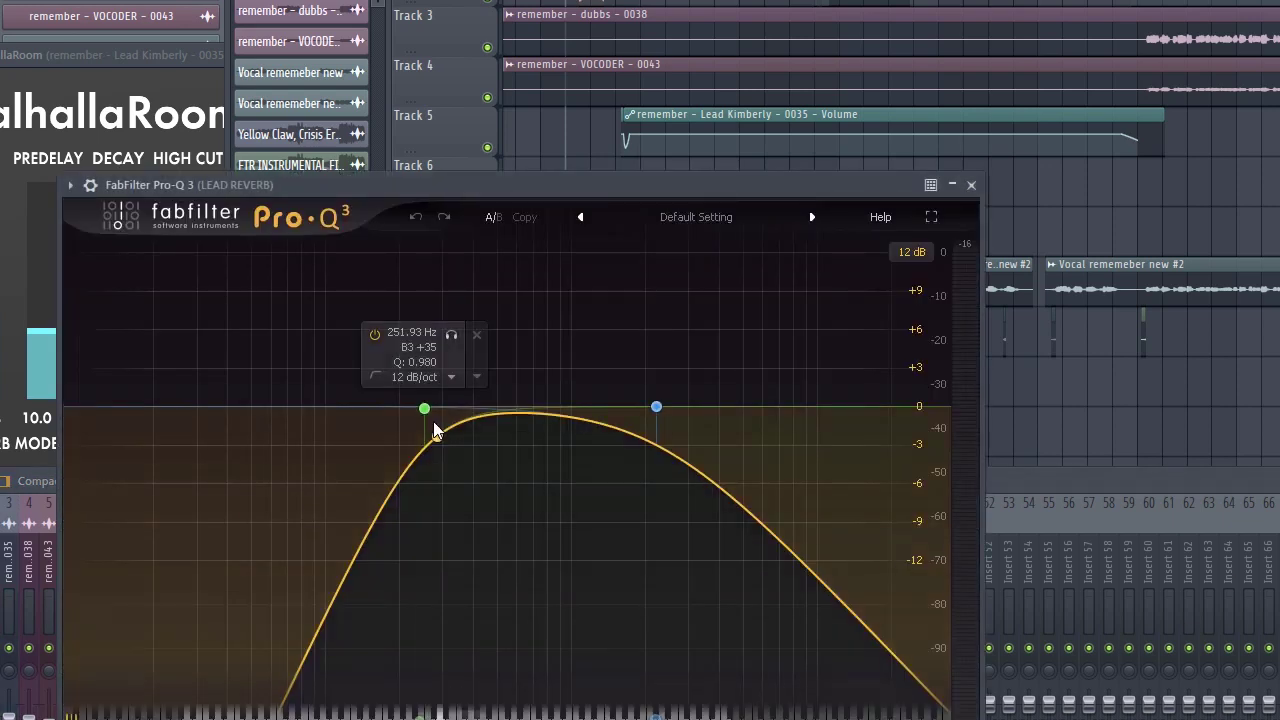
{"action": "left_click", "coordinate": [426, 412]}
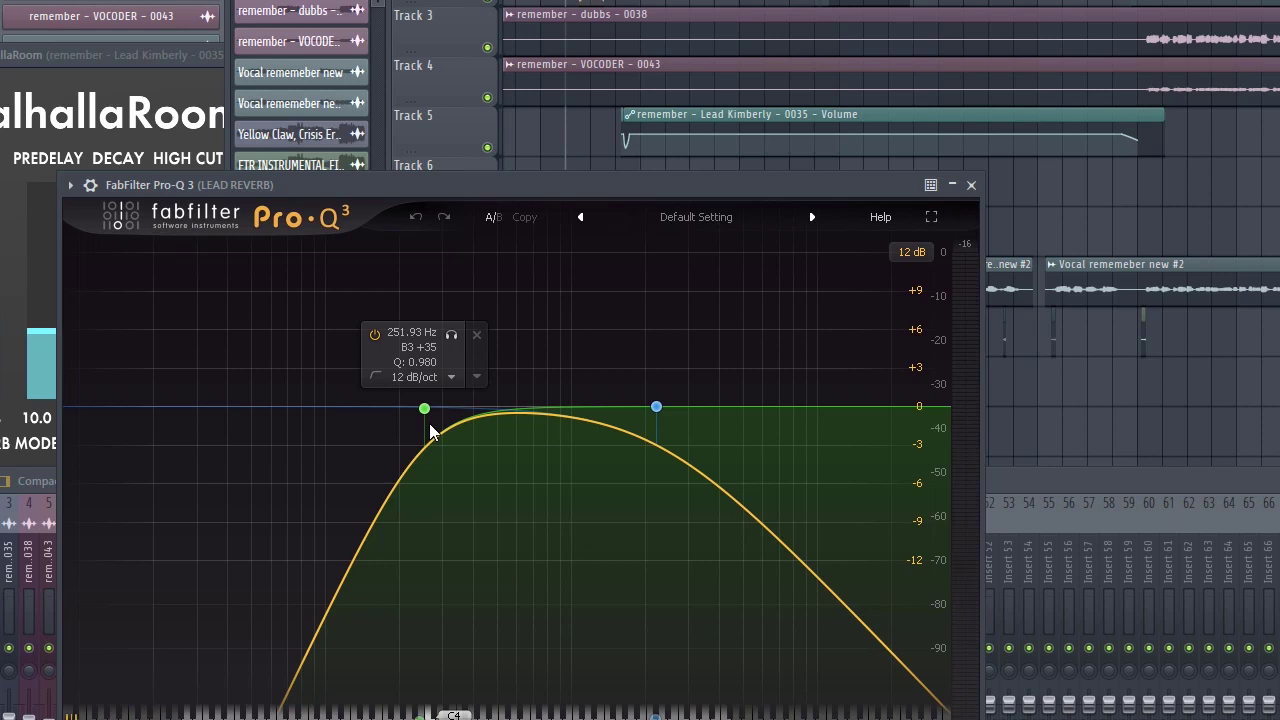
Check Pro-Q 3's high-cut band options, play to hear the filtered reverb, then close the EQ.
{"action": "right_click", "coordinate": [656, 407]}
{"action": "left_click", "coordinate": [697, 425]}
{"action": "left_click", "coordinate": [1165, 405]}
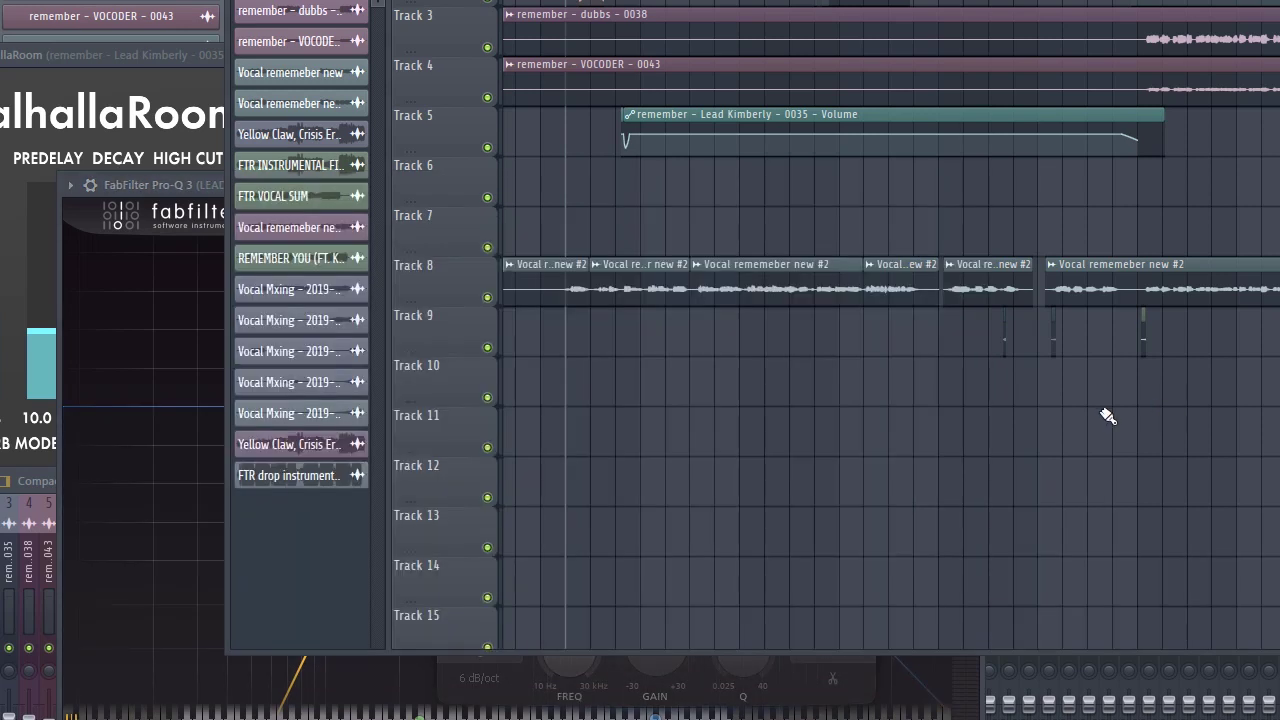
{"action": "key", "text": "space"}
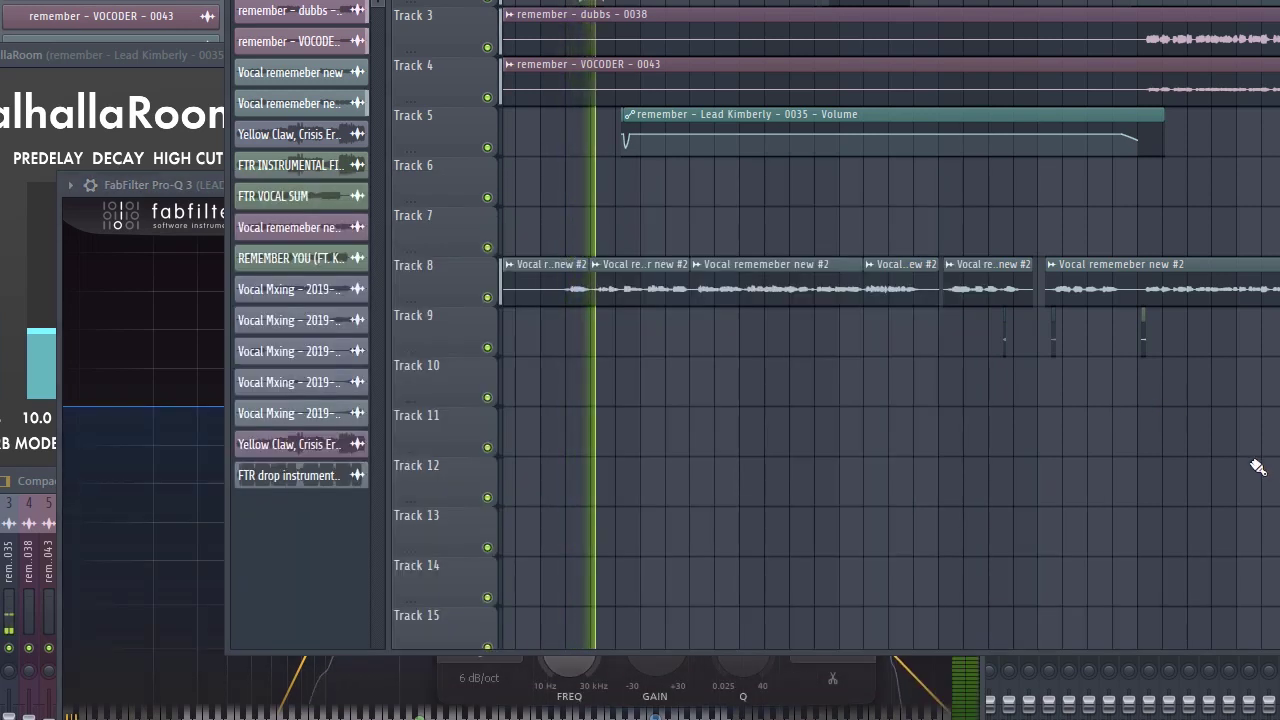
{"action": "key", "text": "space"}
{"action": "left_click", "coordinate": [208, 194]}
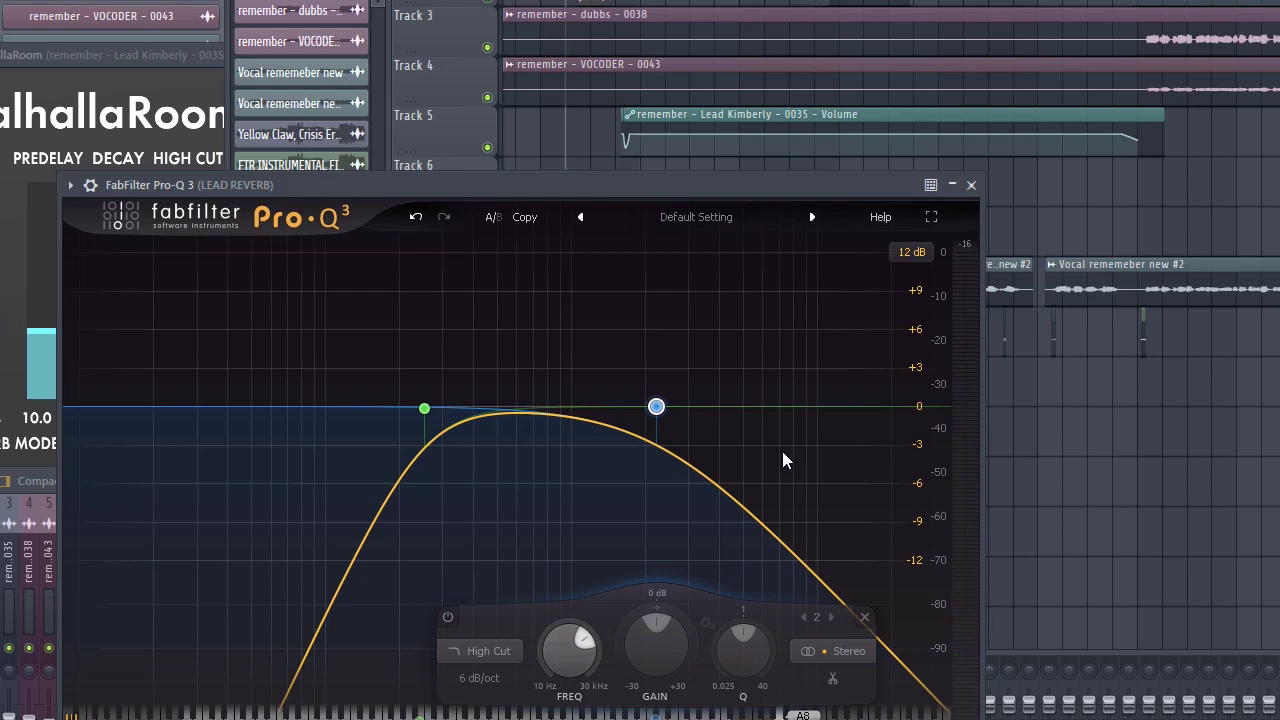
{"action": "key", "text": "Escape"}
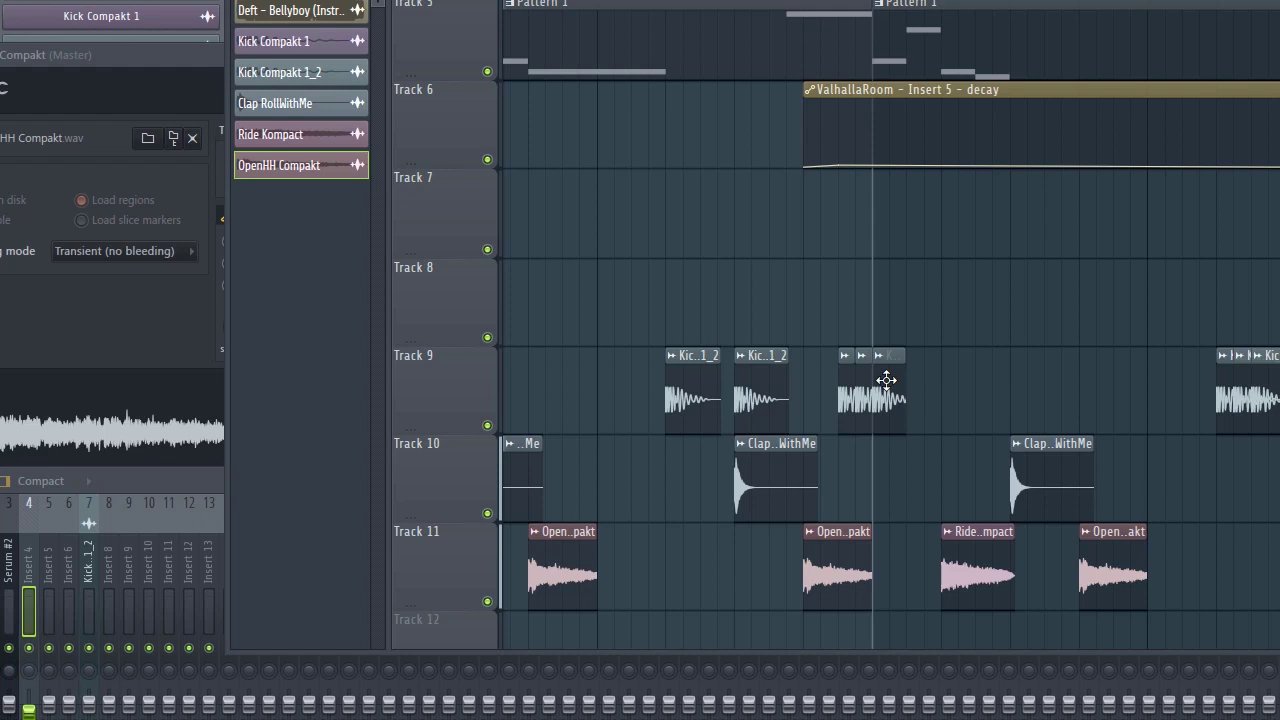
Open Kick Compakt 1_2's settings and select the Fruity Limiter on mixer insert 8.
{"action": "double_click", "coordinate": [886, 379]}
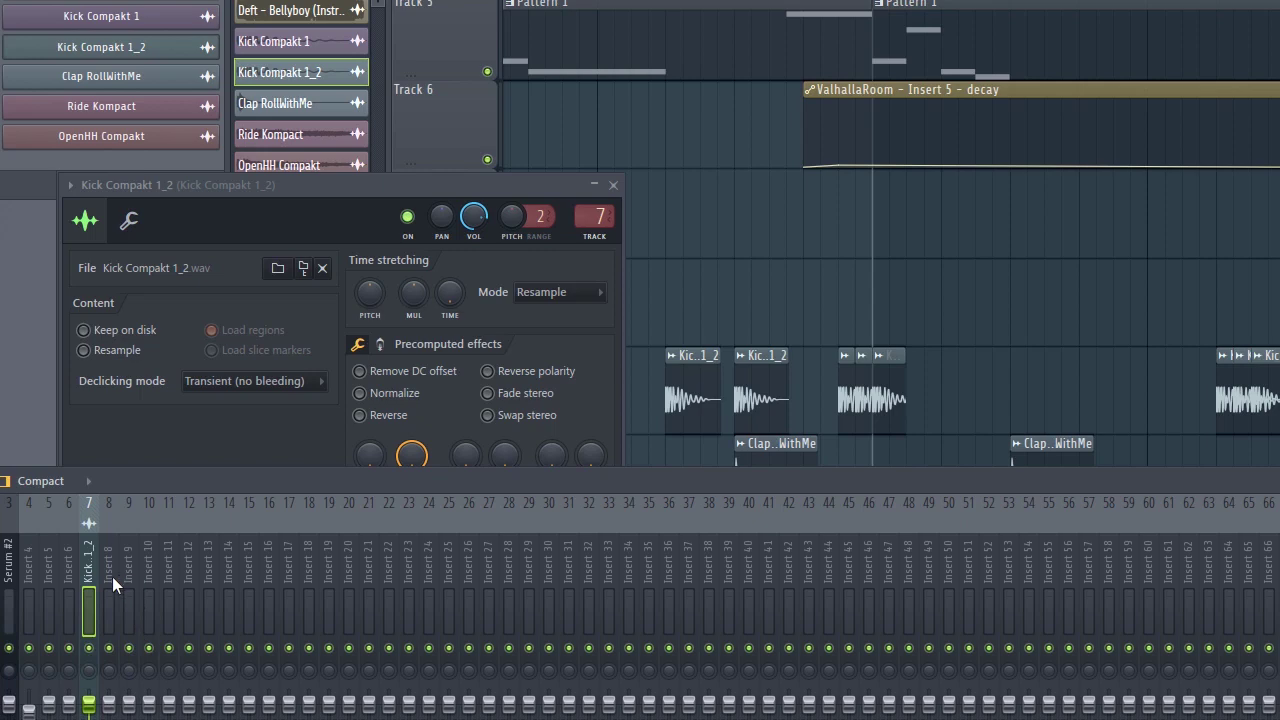
{"action": "left_click", "coordinate": [112, 576]}
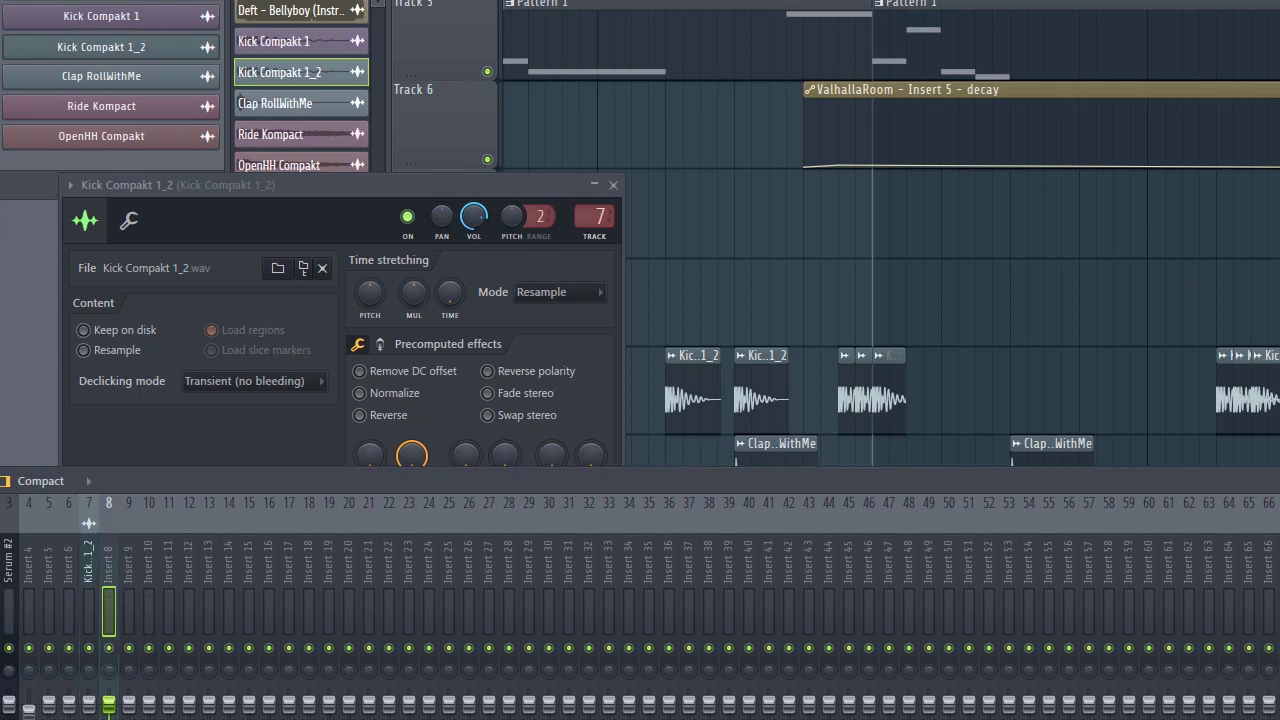
{"action": "left_click", "coordinate": [1023, 289]}
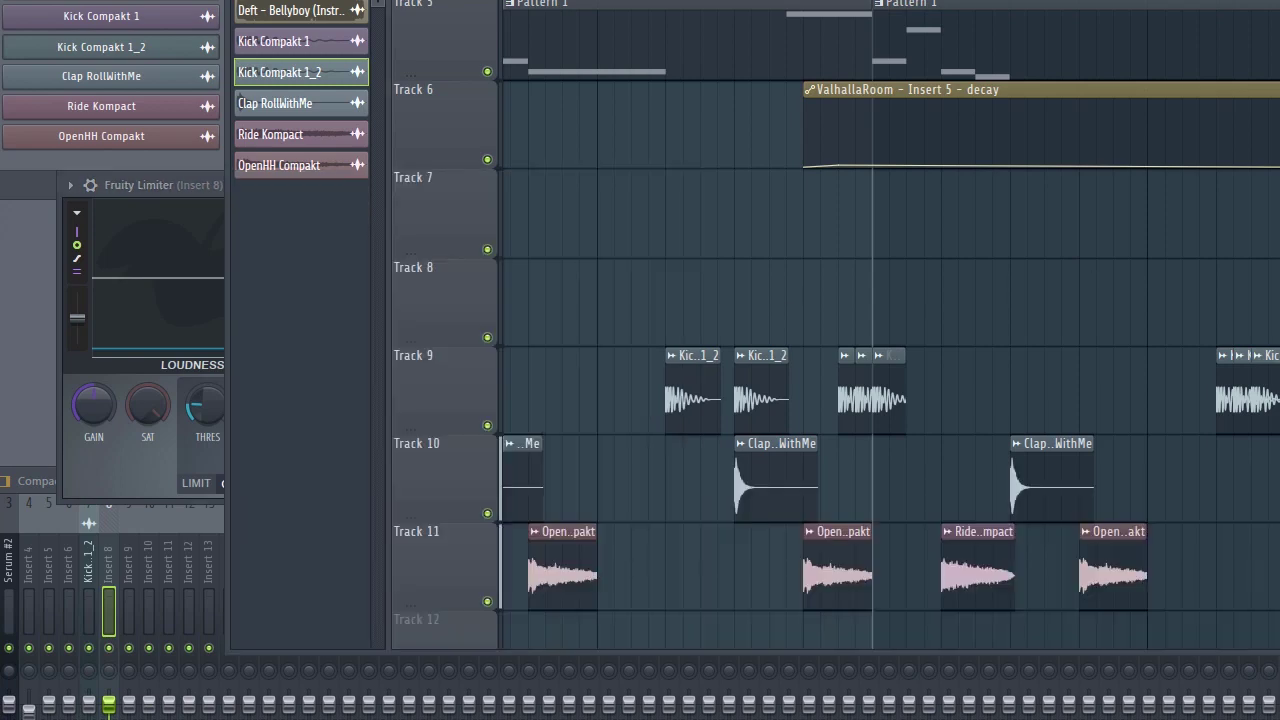
{"action": "scroll", "coordinate": [763, 294], "scroll_direction": "right", "scroll_amount": 3}
Play the drums while watching the insert 8 limiter duck, then stop and reset the playhead.
{"action": "key", "text": "space"}
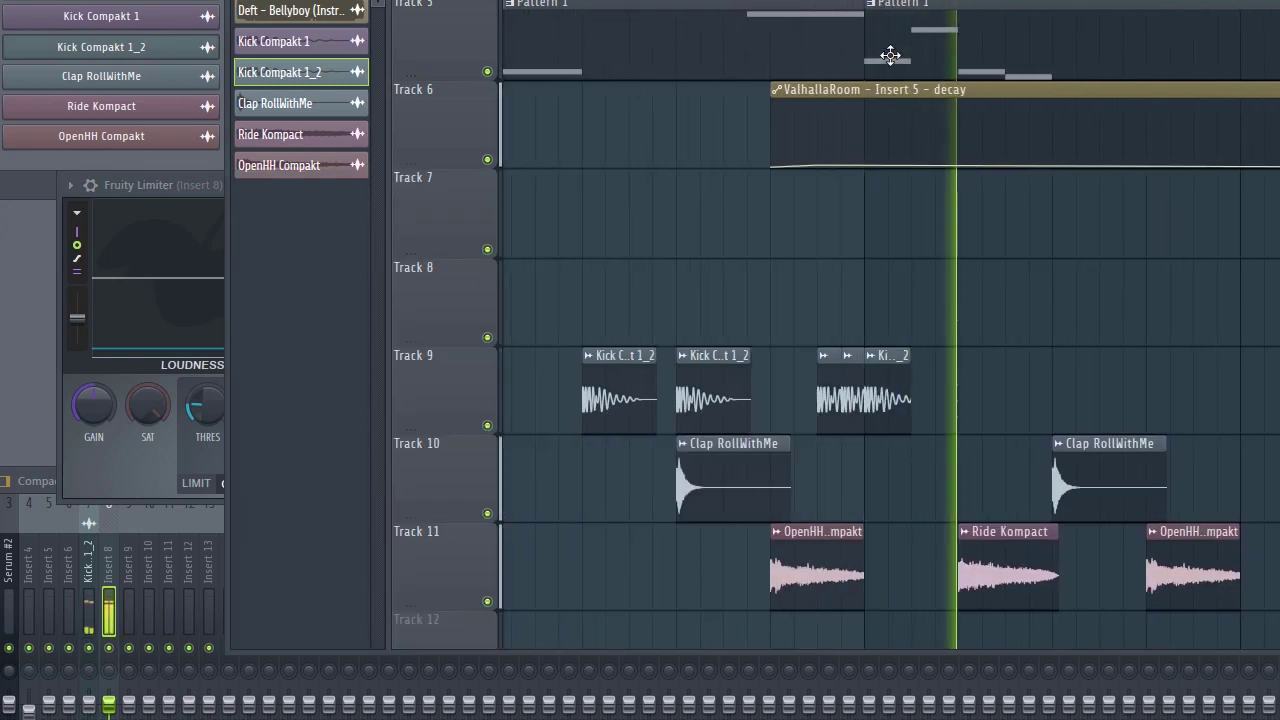
{"action": "scroll", "coordinate": [1094, 206], "scroll_direction": "down", "scroll_amount": 3, "text": "ctrl"}
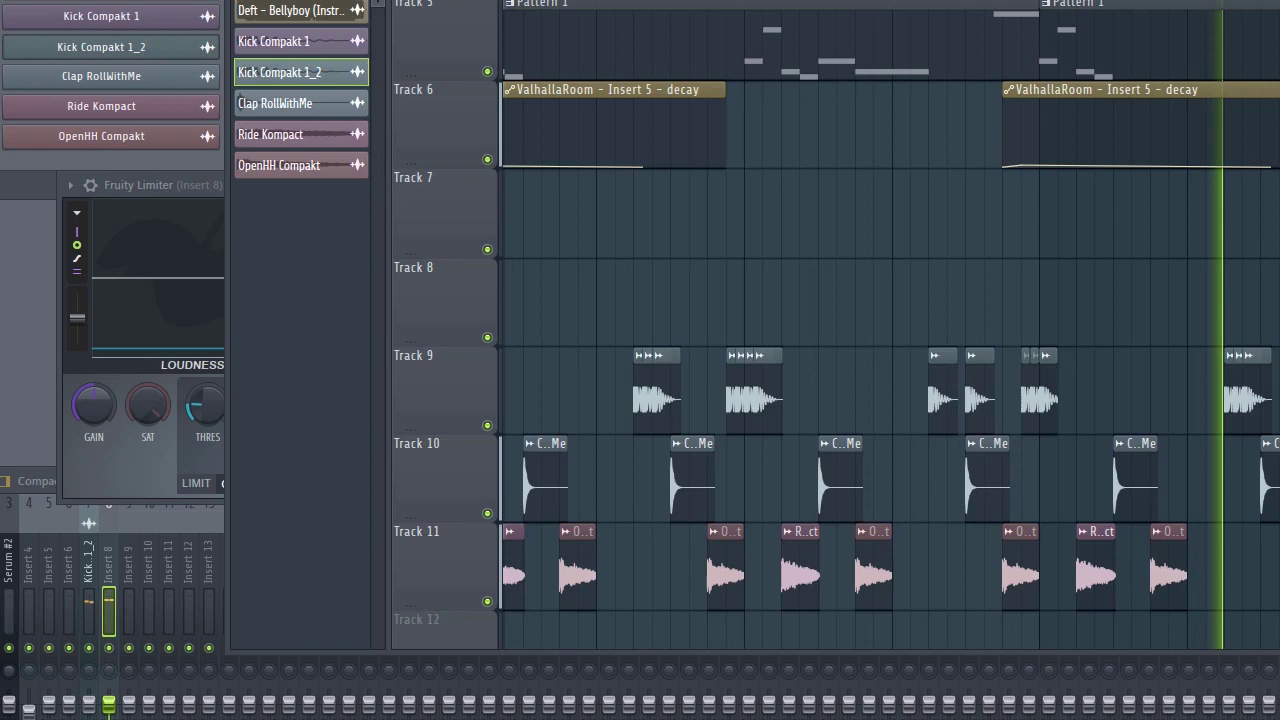
{"action": "scroll", "coordinate": [809, 331], "scroll_direction": "up", "scroll_amount": 1}
{"action": "scroll", "coordinate": [990, 328], "scroll_direction": "up", "scroll_amount": 3, "text": "ctrl"}
{"action": "scroll", "coordinate": [990, 327], "scroll_direction": "up", "scroll_amount": 2, "text": "ctrl"}
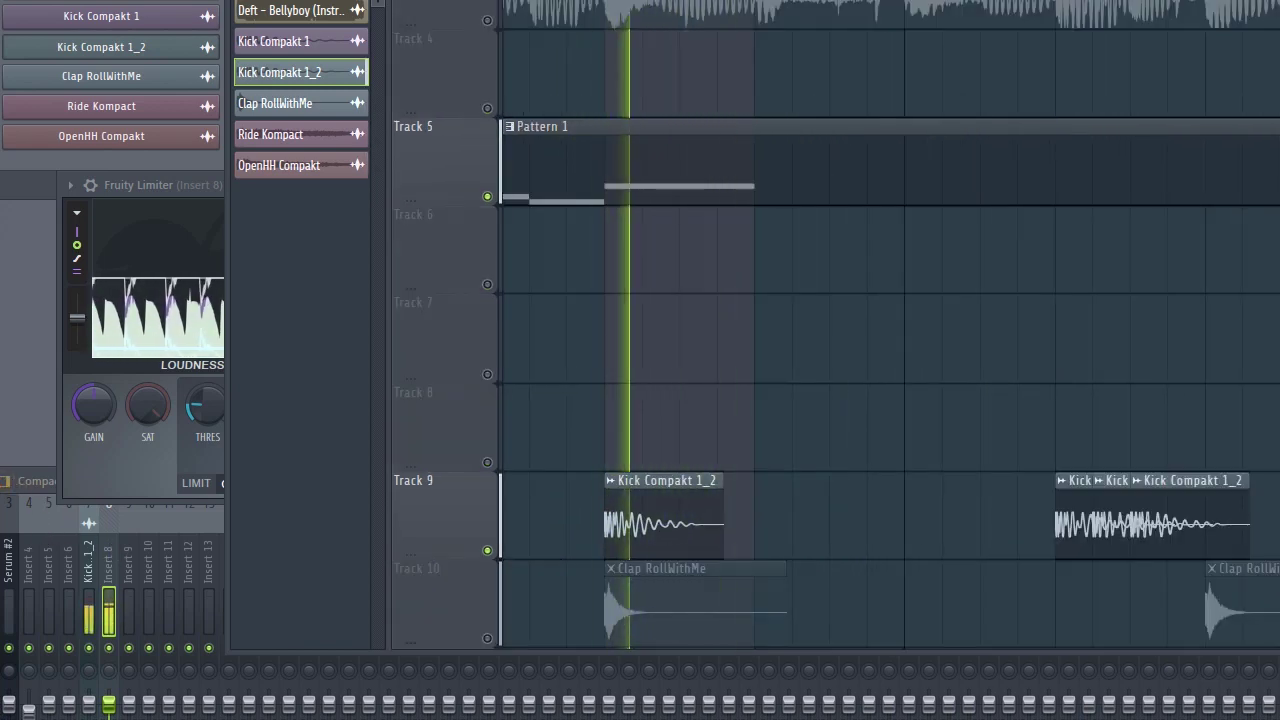
{"action": "left_click", "coordinate": [52, 521]}
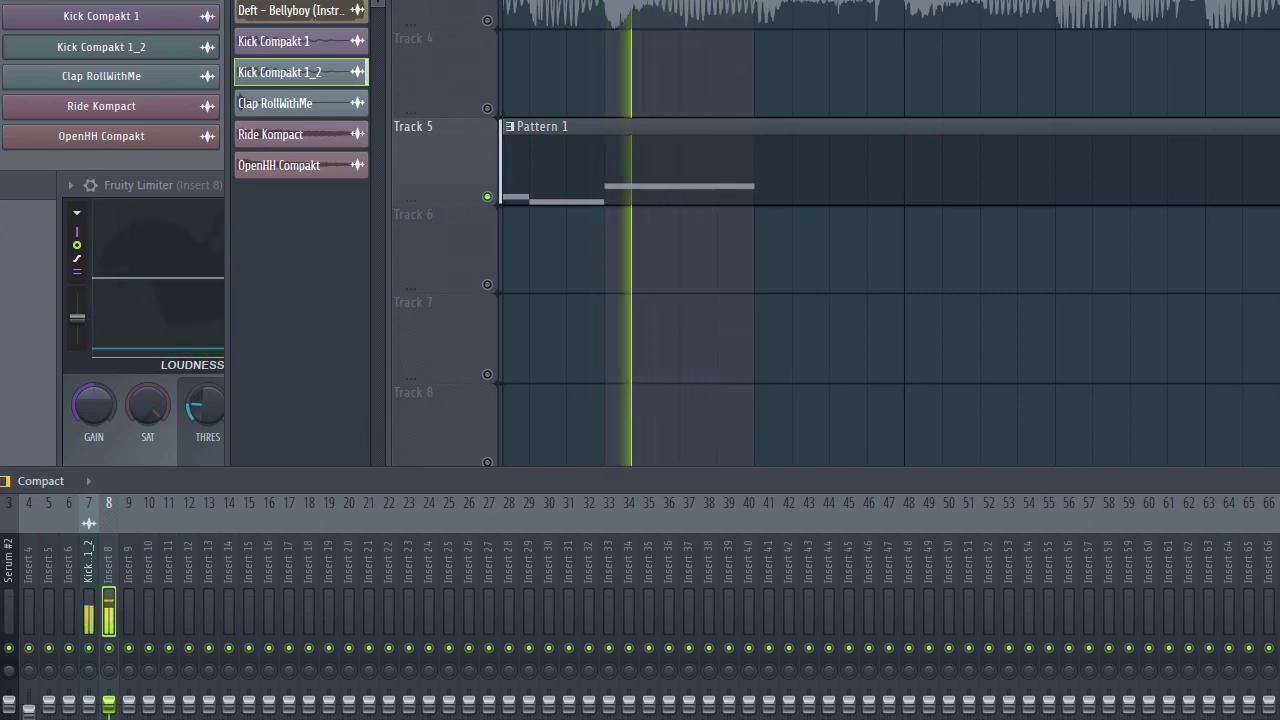
{"action": "key", "text": "space"}
{"action": "key", "text": "F5"}
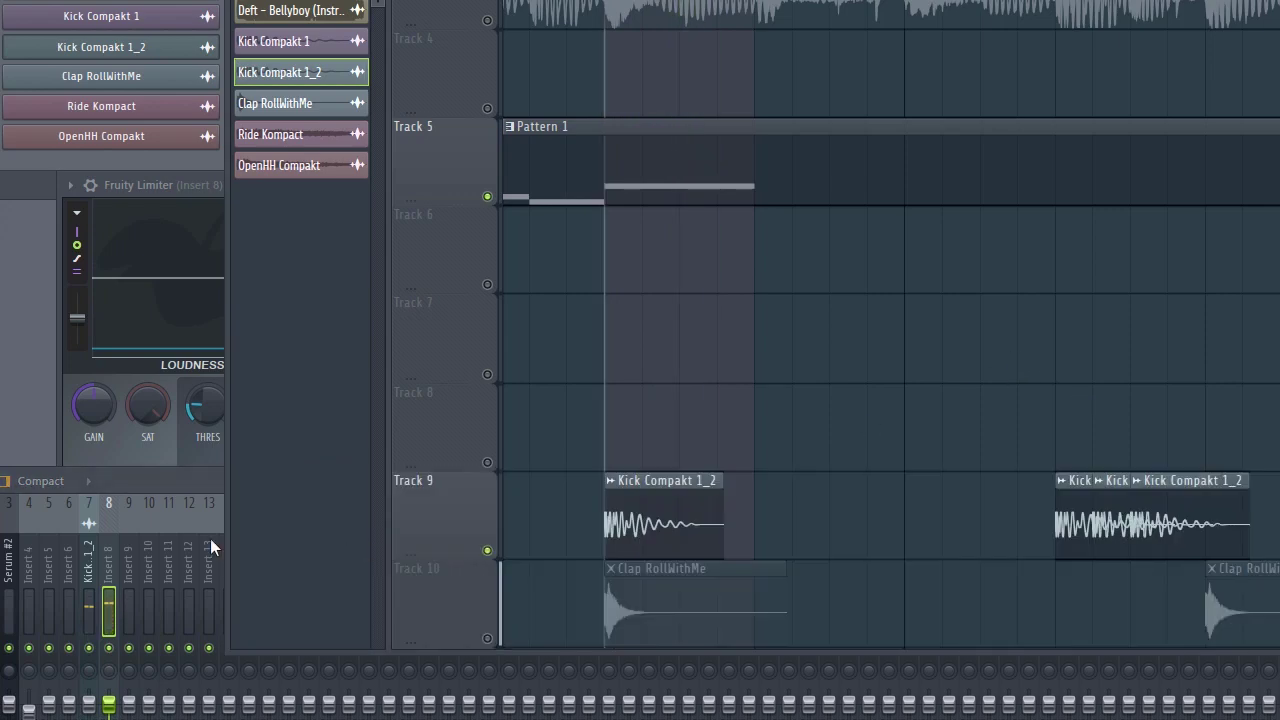
{"action": "scroll", "coordinate": [514, 445], "scroll_direction": "down", "scroll_amount": 5, "text": "ctrl"}
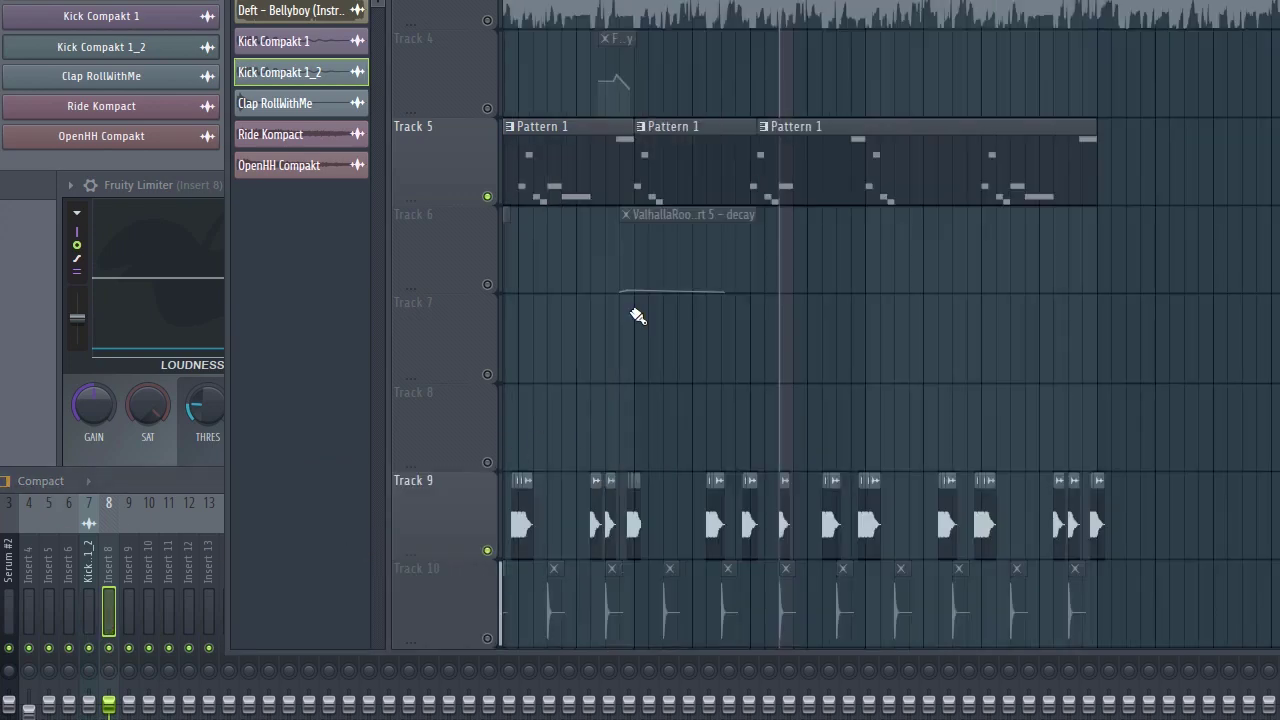